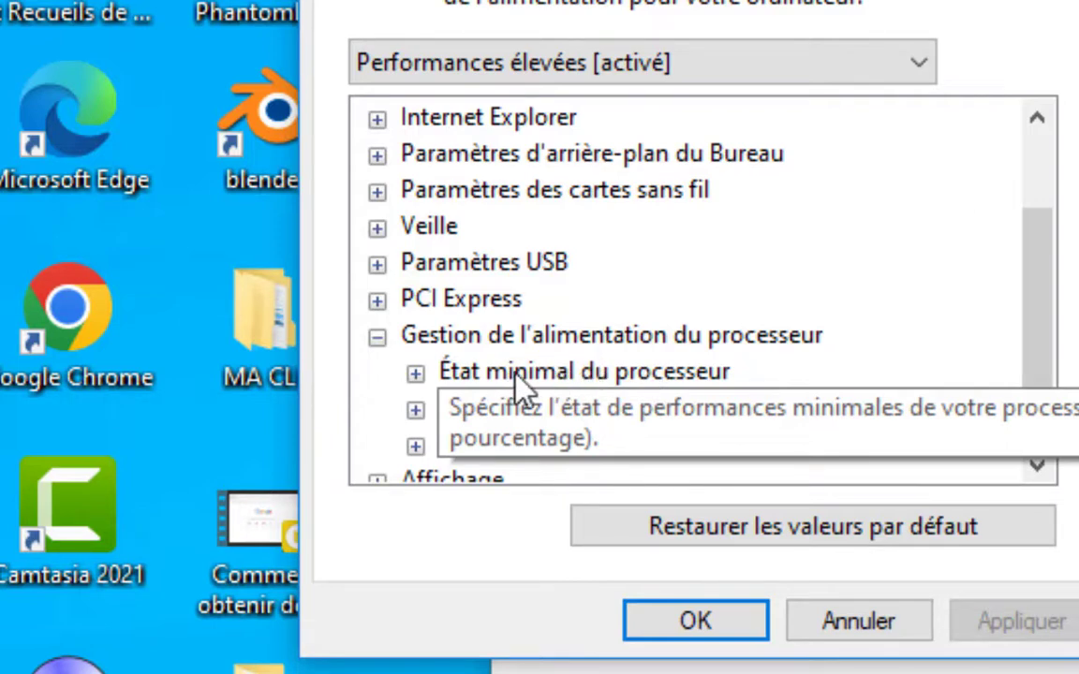
Expand the État minimal du processeur settings of the Performances élevées power plan to view their values.
click(414, 373)
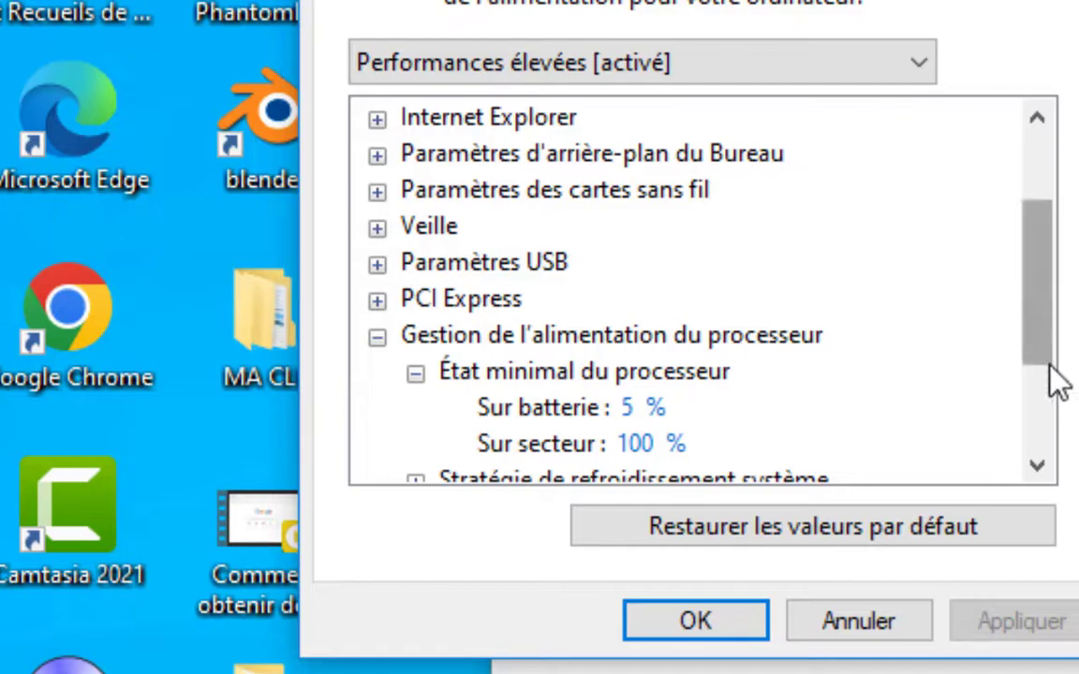
scroll(1050, 365, down, 1)
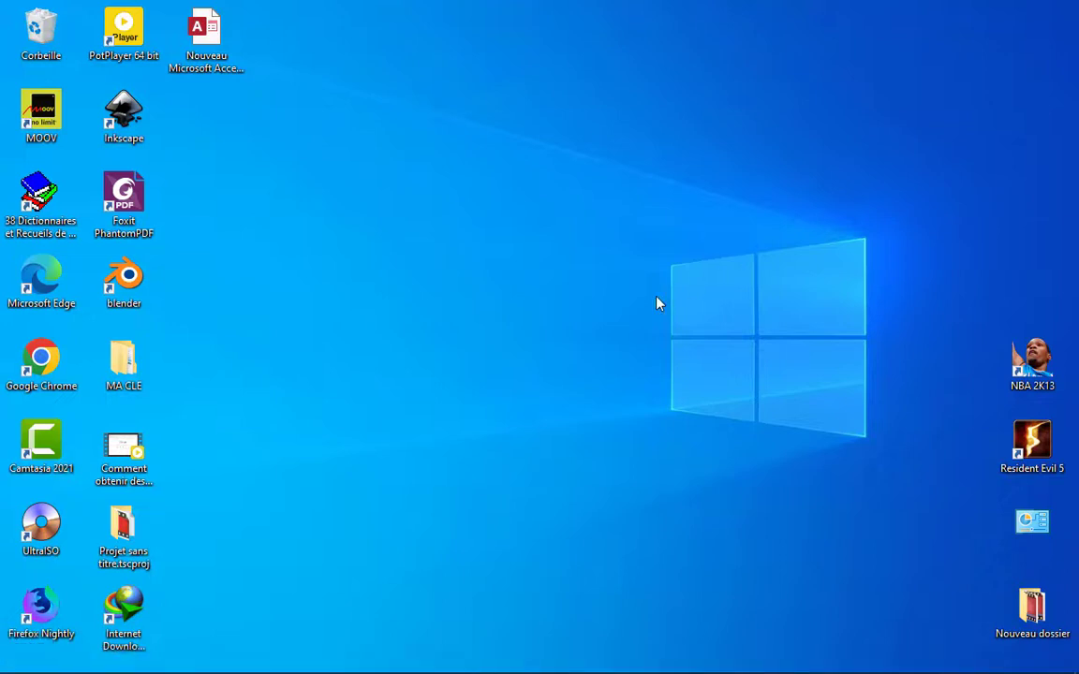
Launch the System Configuration utility by running msconfig.
key(super+r)
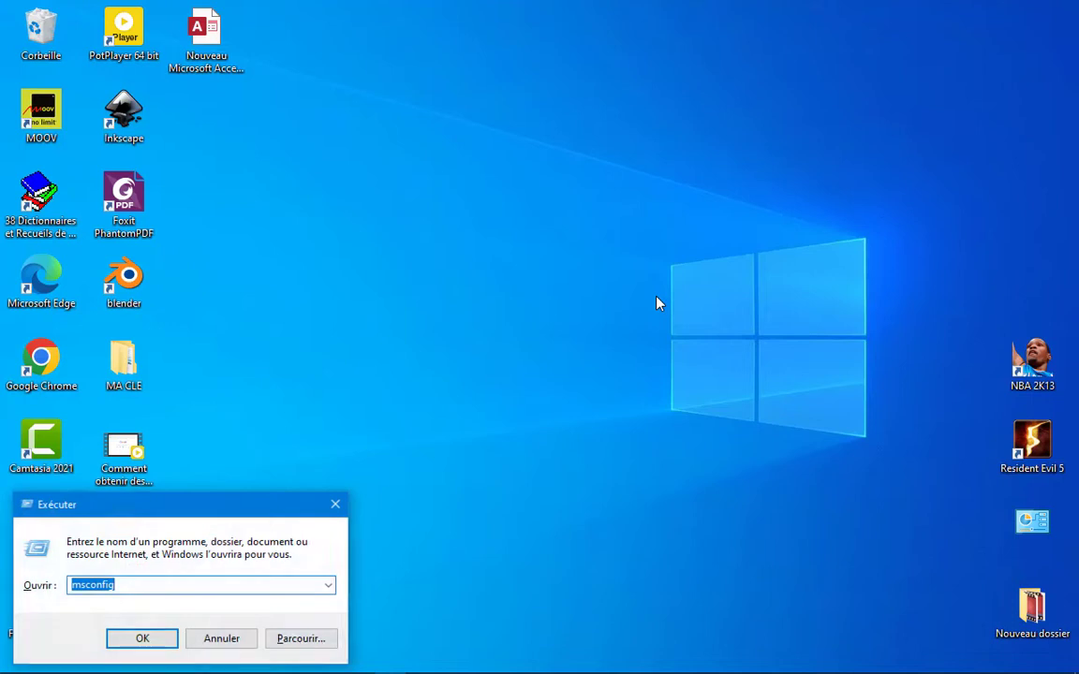
drag(131, 505, 491, 223)
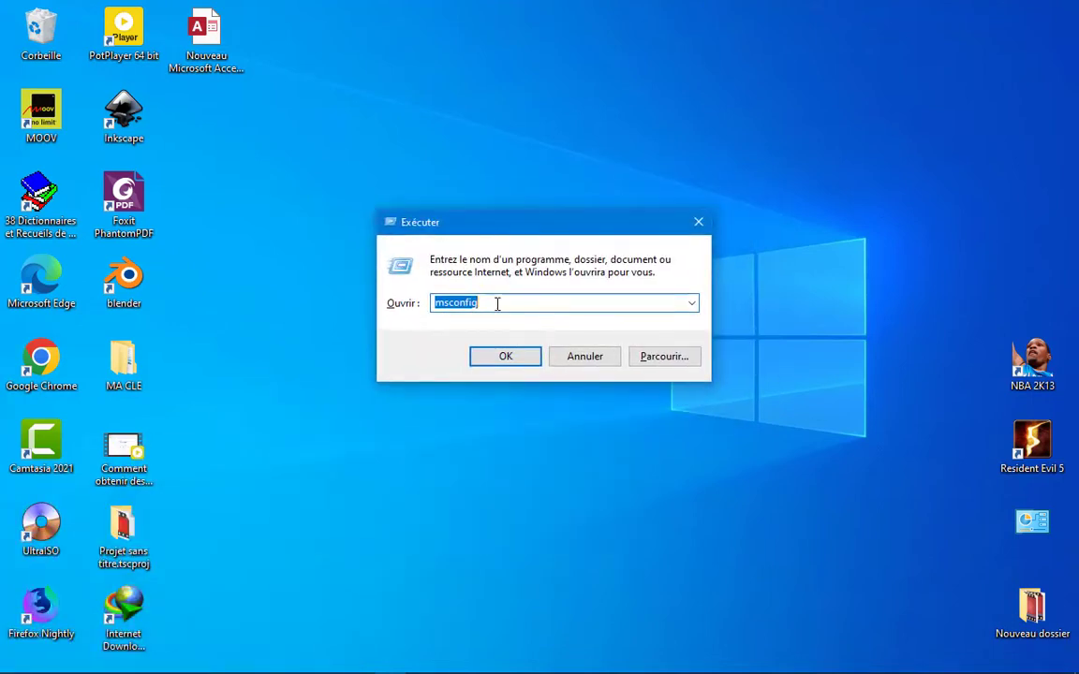
key(BackSpace)
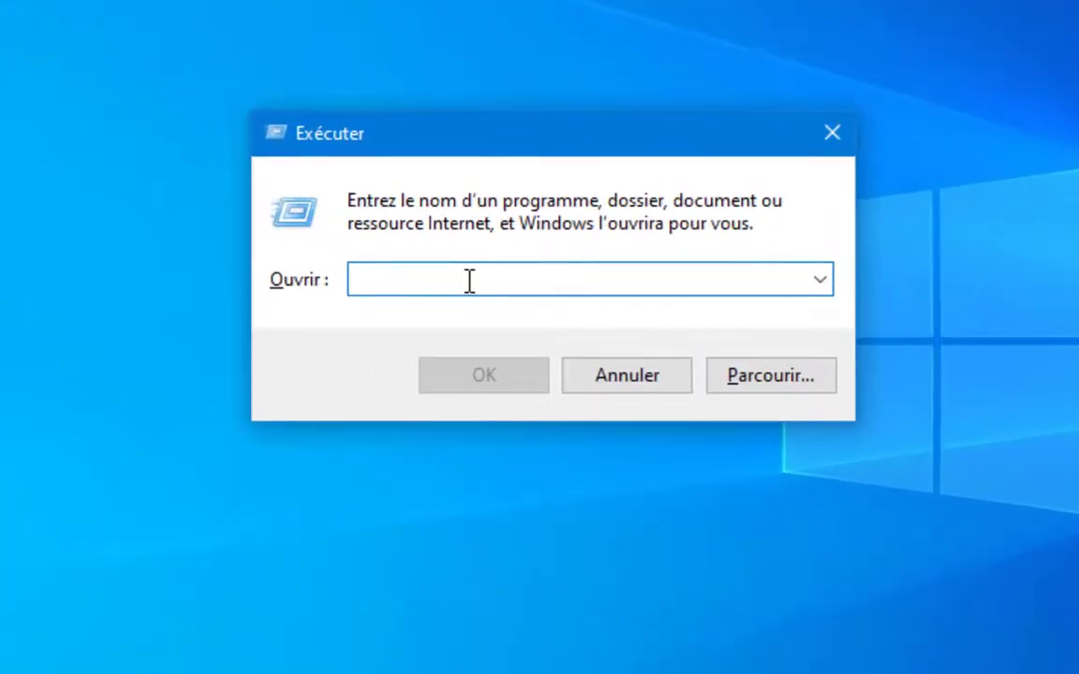
text(ms)
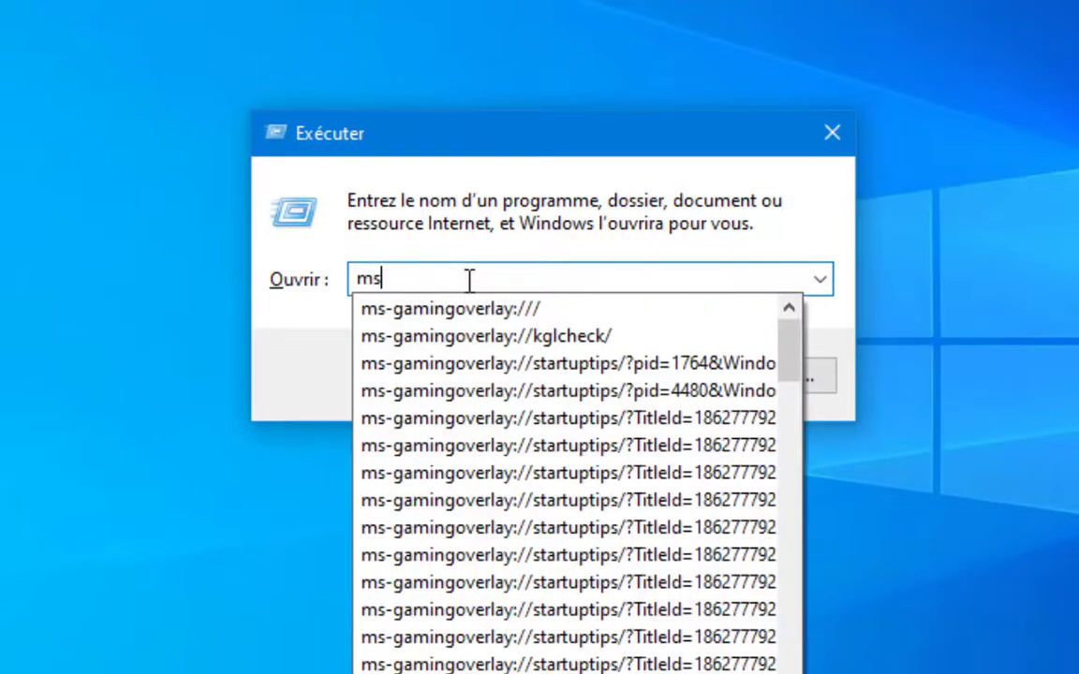
text(con)
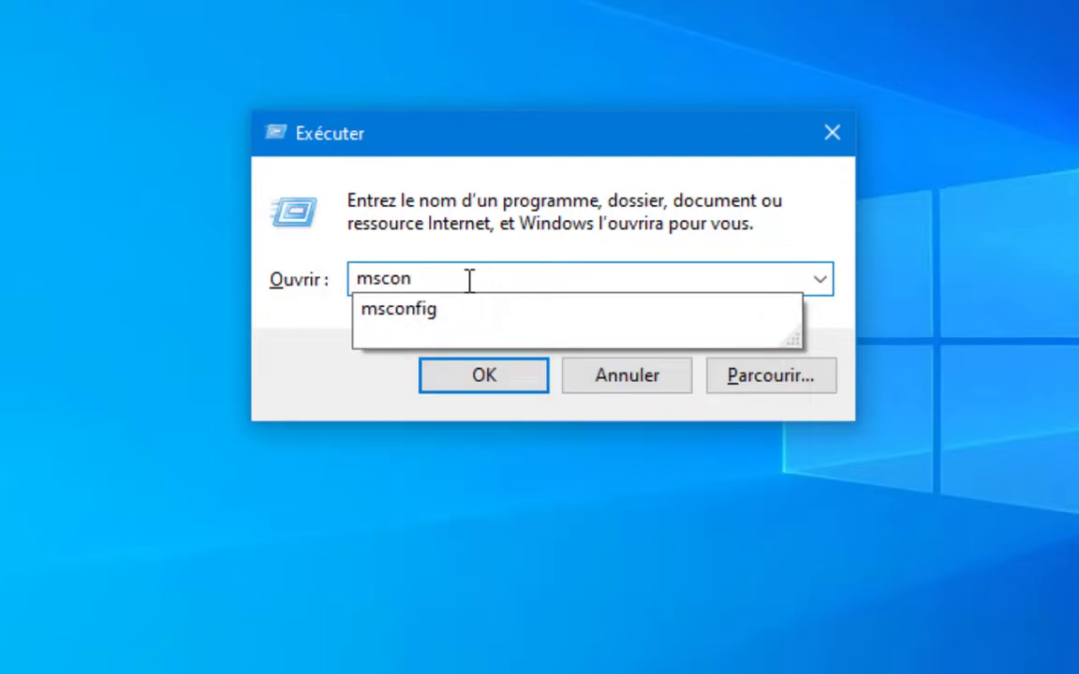
click(376, 310)
click(485, 375)
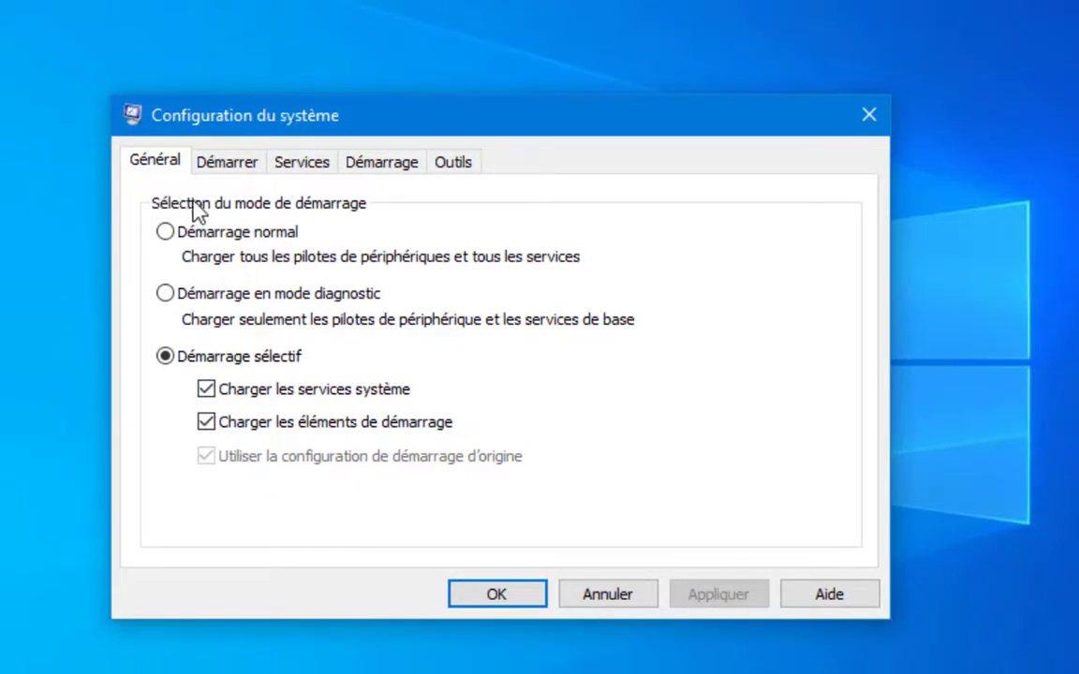
In the advanced boot options of the Windows 10 entry, enable the number of processors and set it to 2.
click(232, 168)
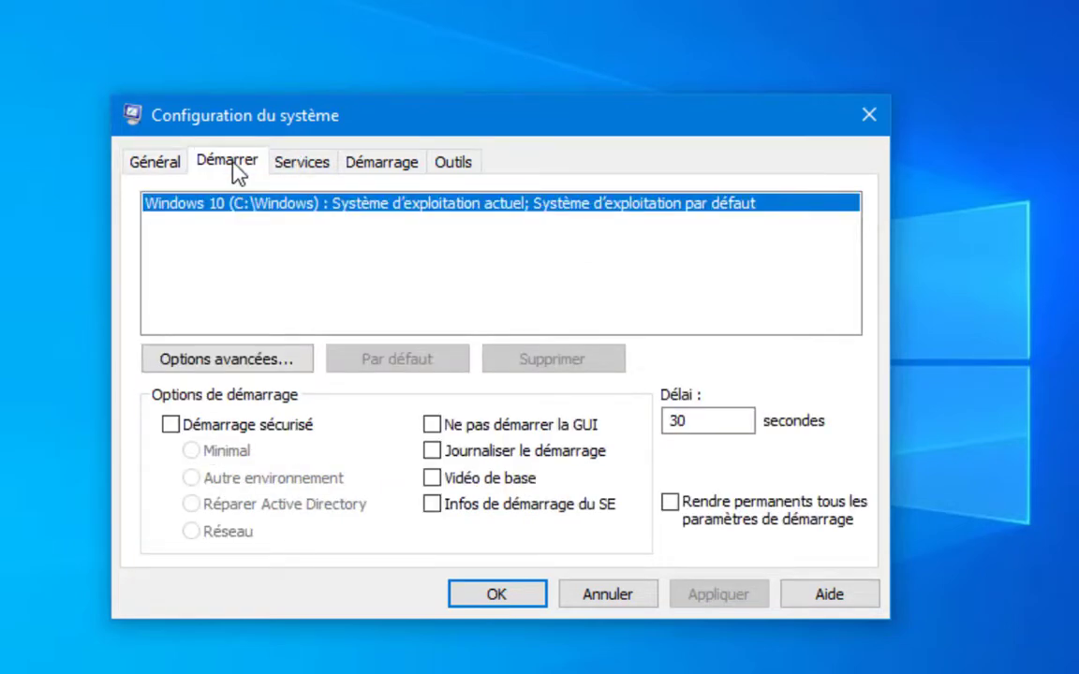
click(203, 361)
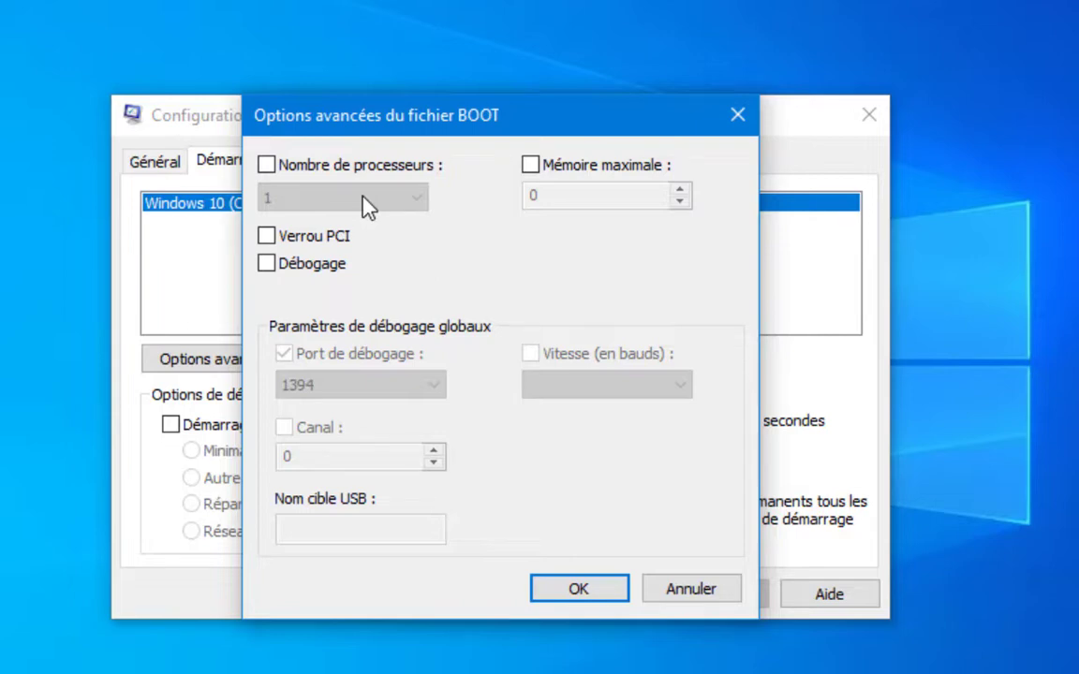
click(268, 166)
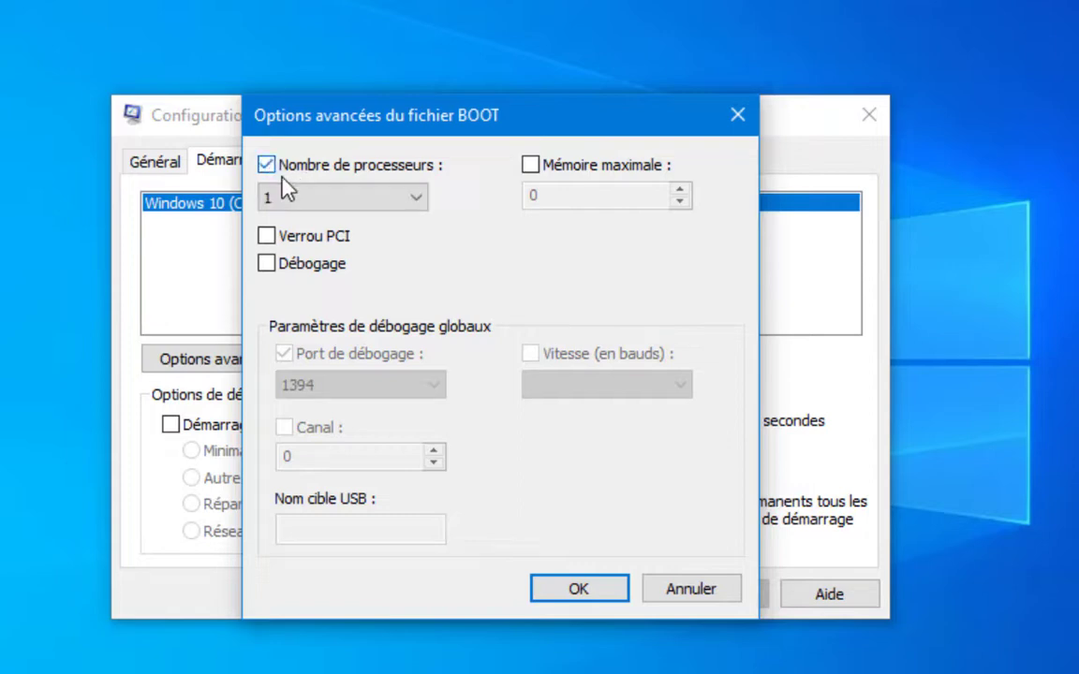
click(374, 202)
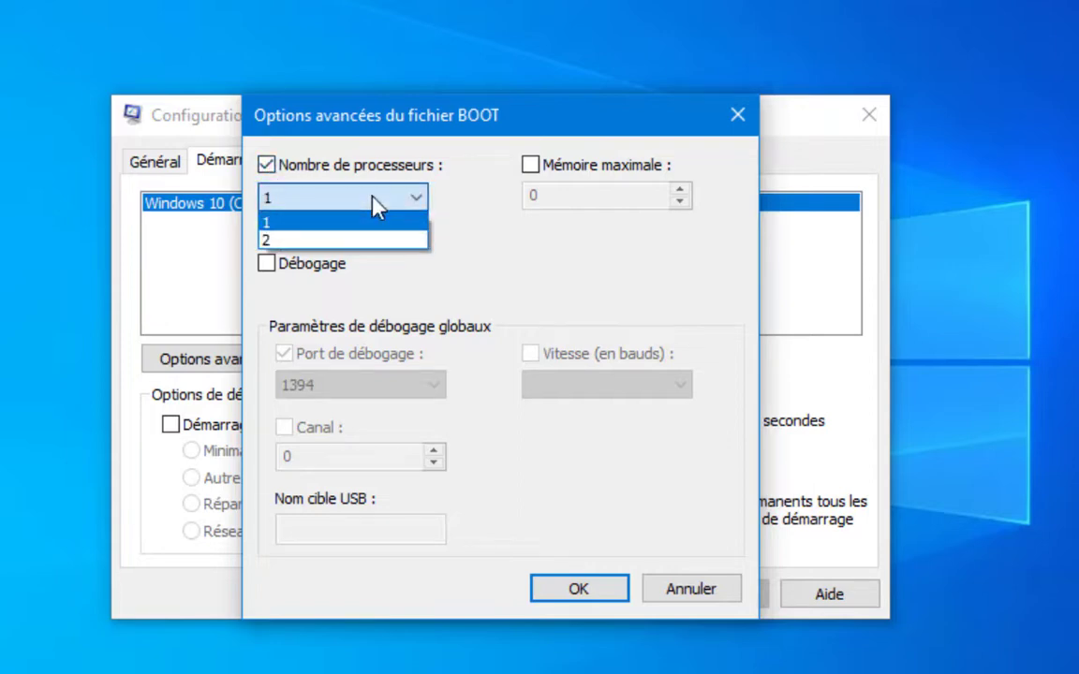
click(344, 240)
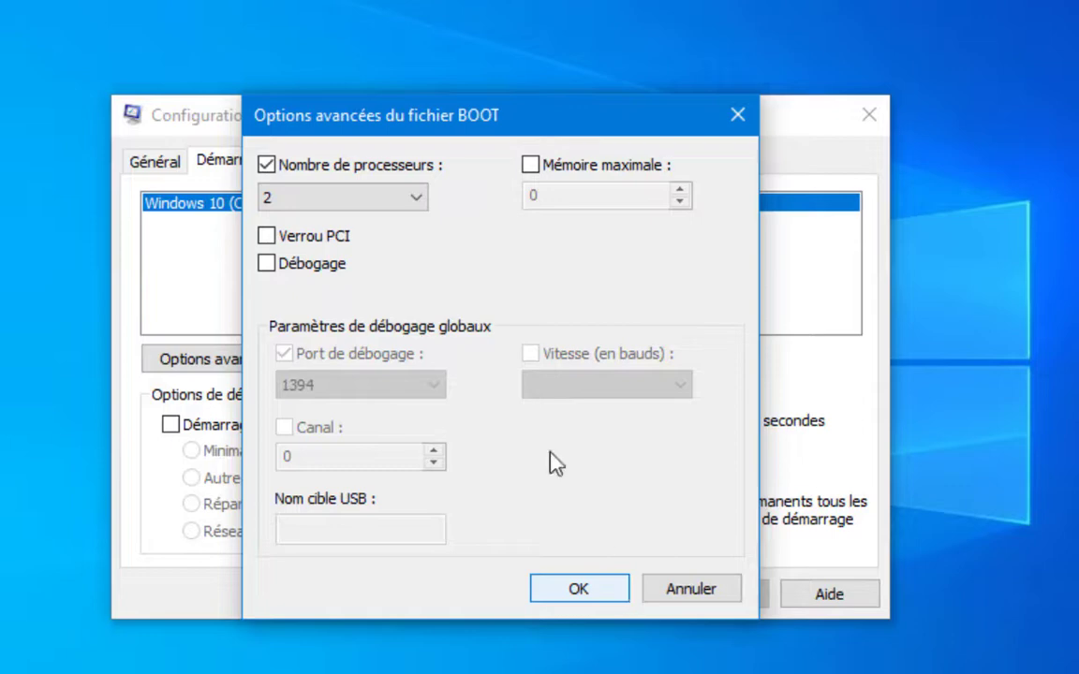
Set the number of boot processors to 1, accept the advanced options, and close System Configuration without applying.
click(381, 203)
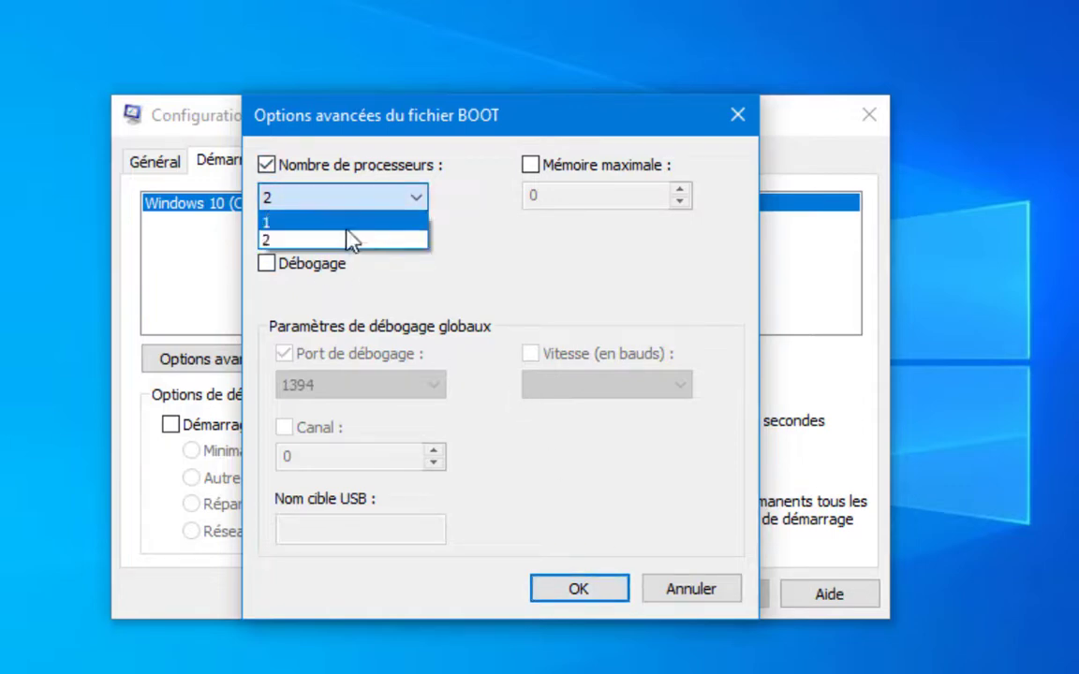
click(347, 227)
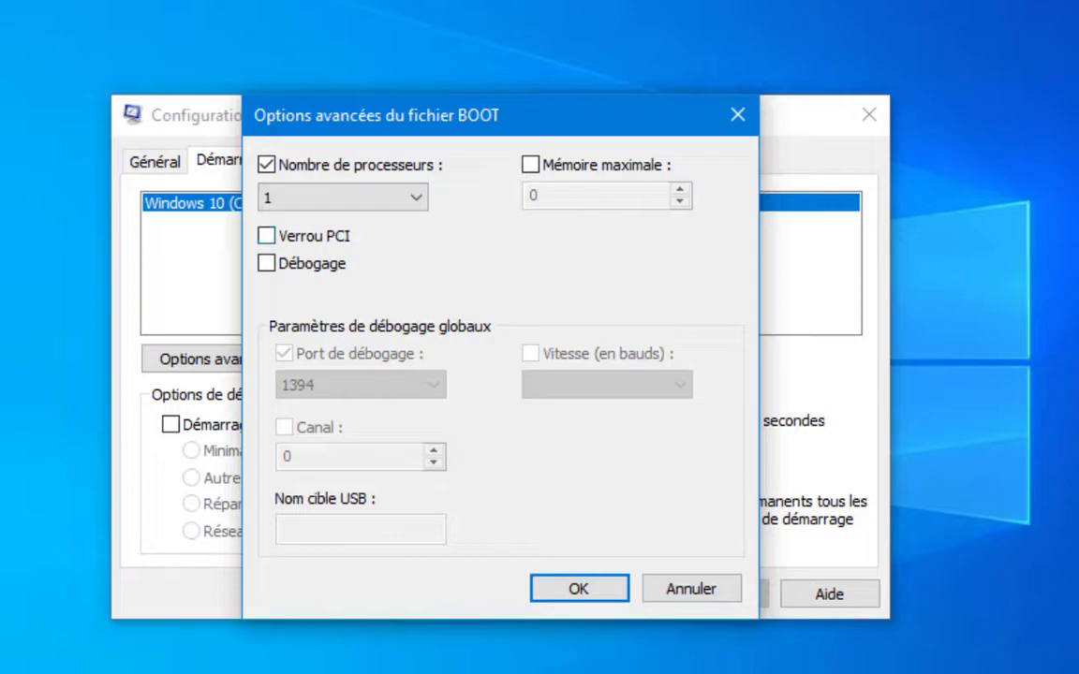
click(585, 590)
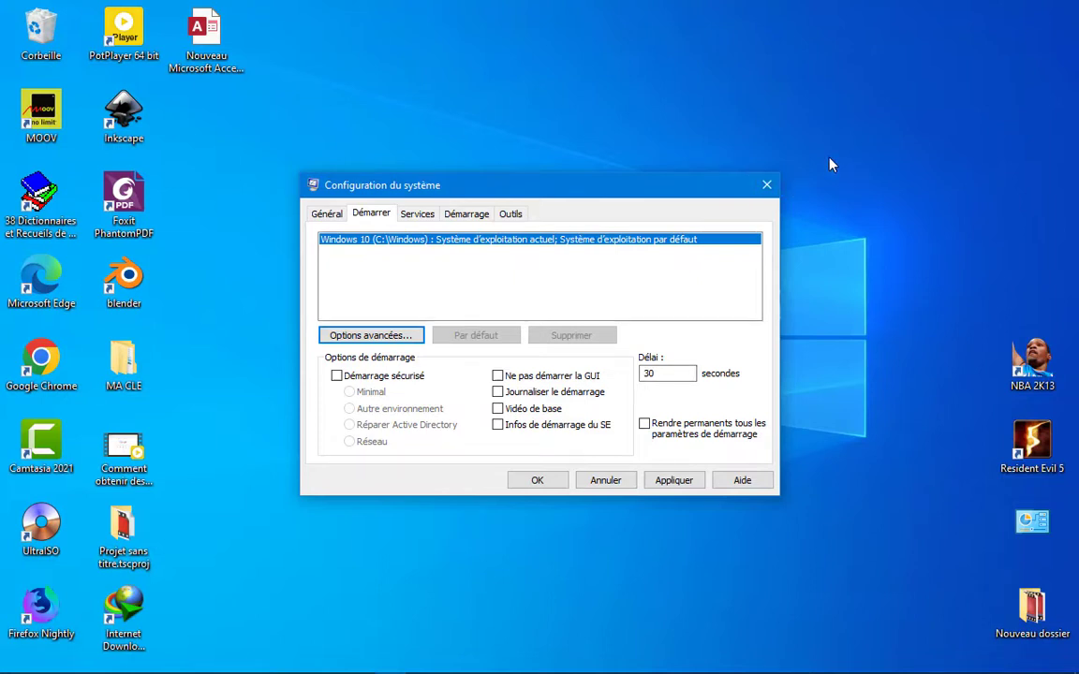
click(768, 186)
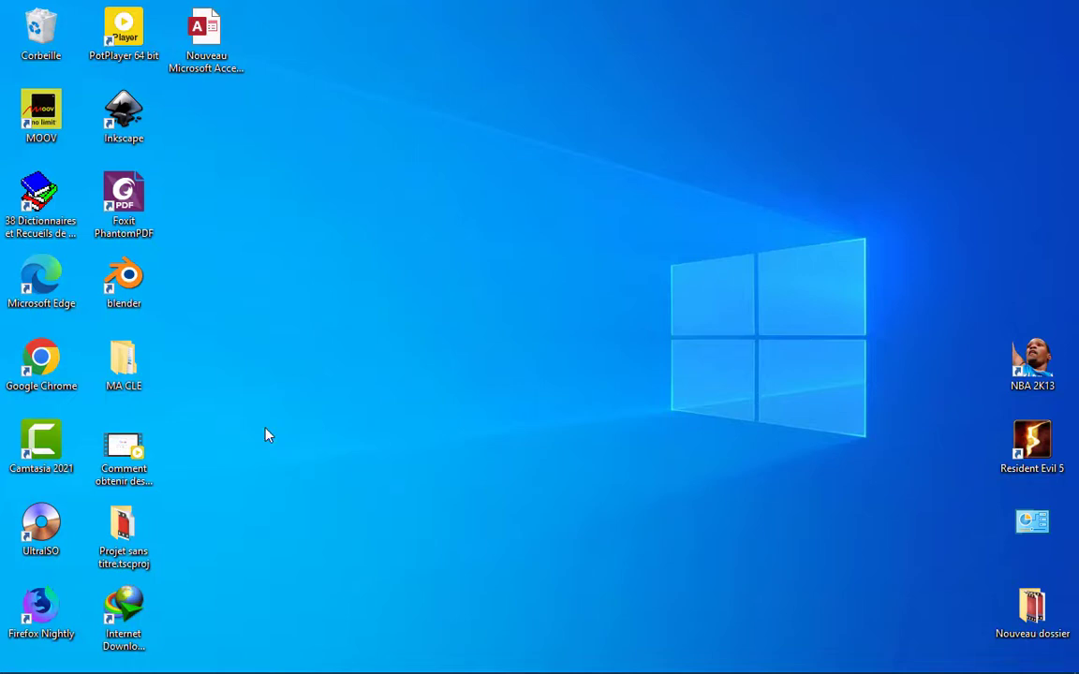
Find and open the Control Panel, and go to Options d'alimentation within Matériel et audio.
click(15, 662)
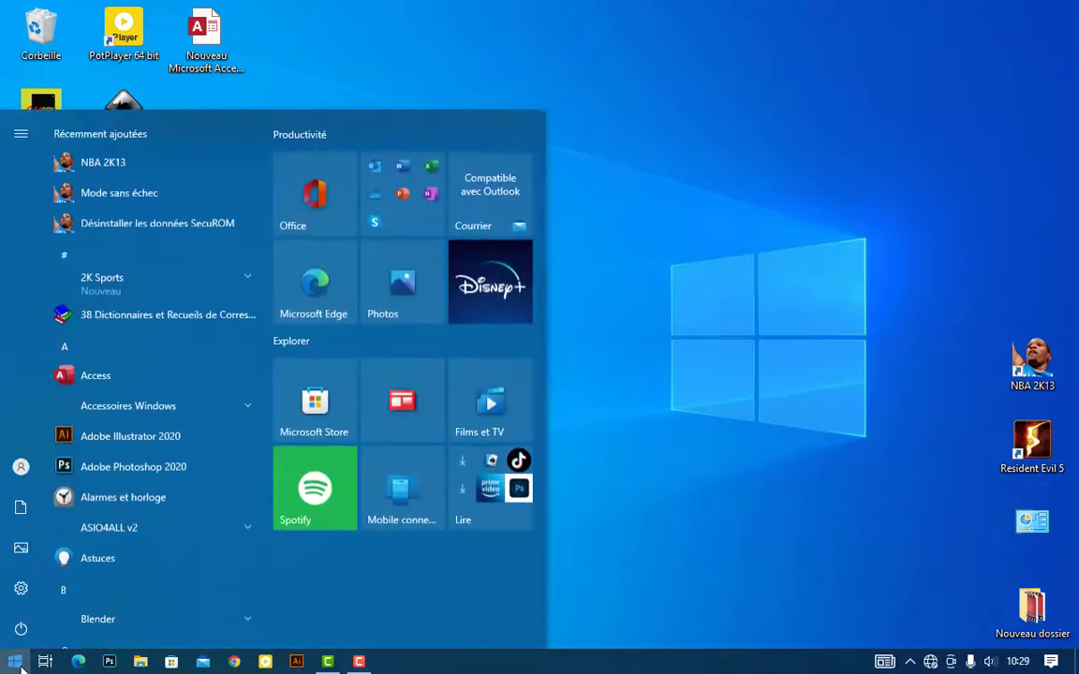
text(pann)
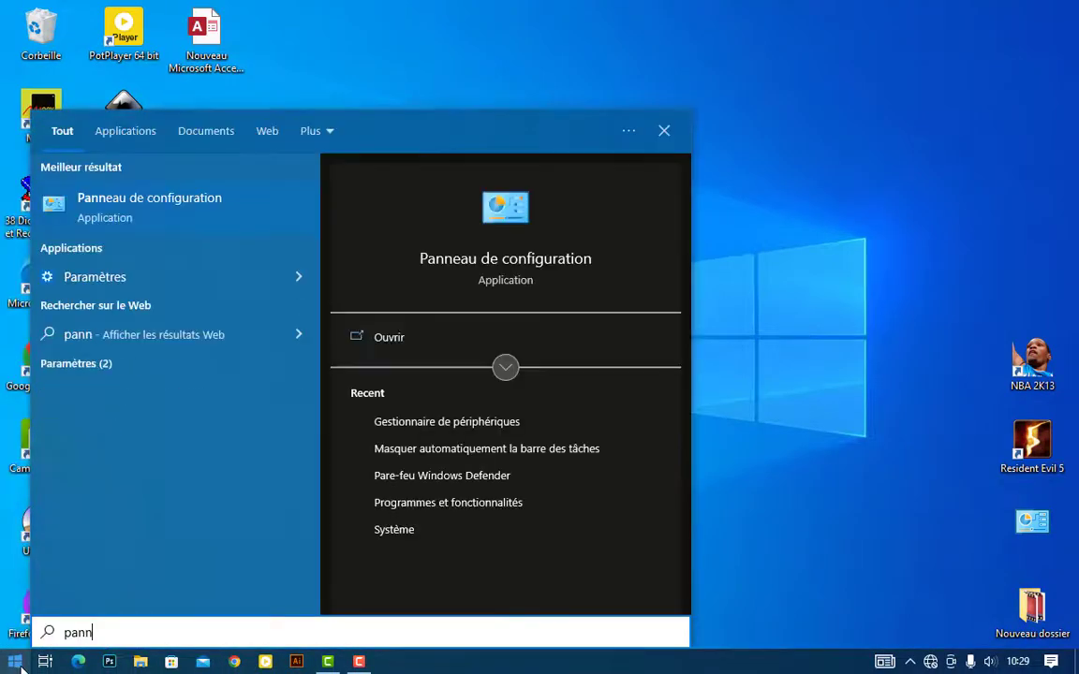
click(526, 267)
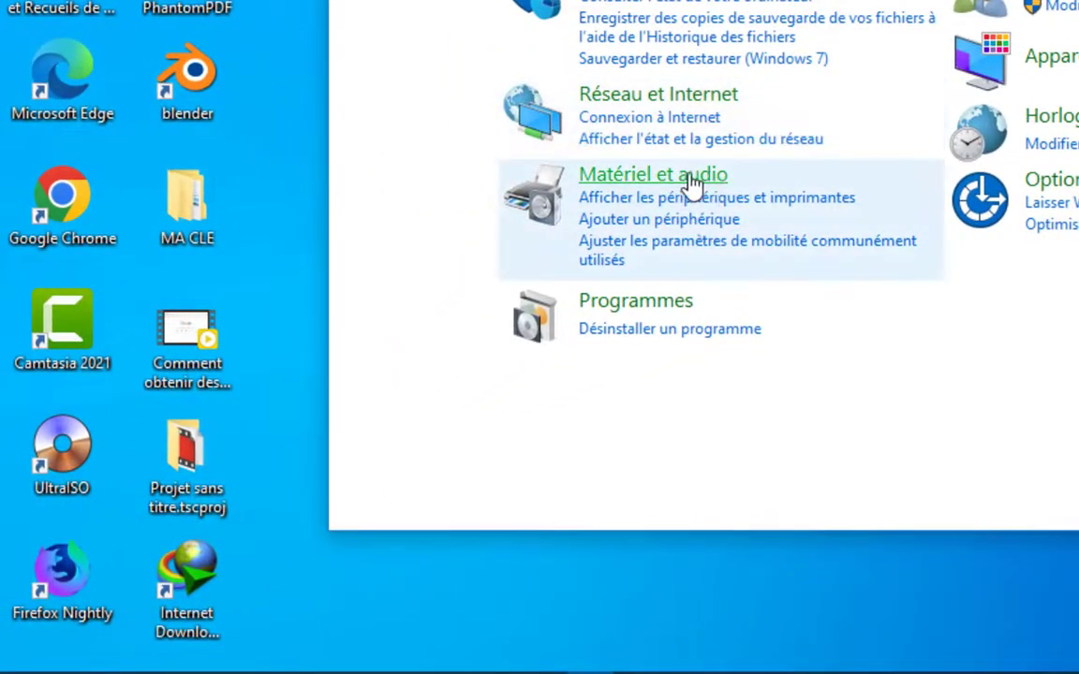
click(702, 184)
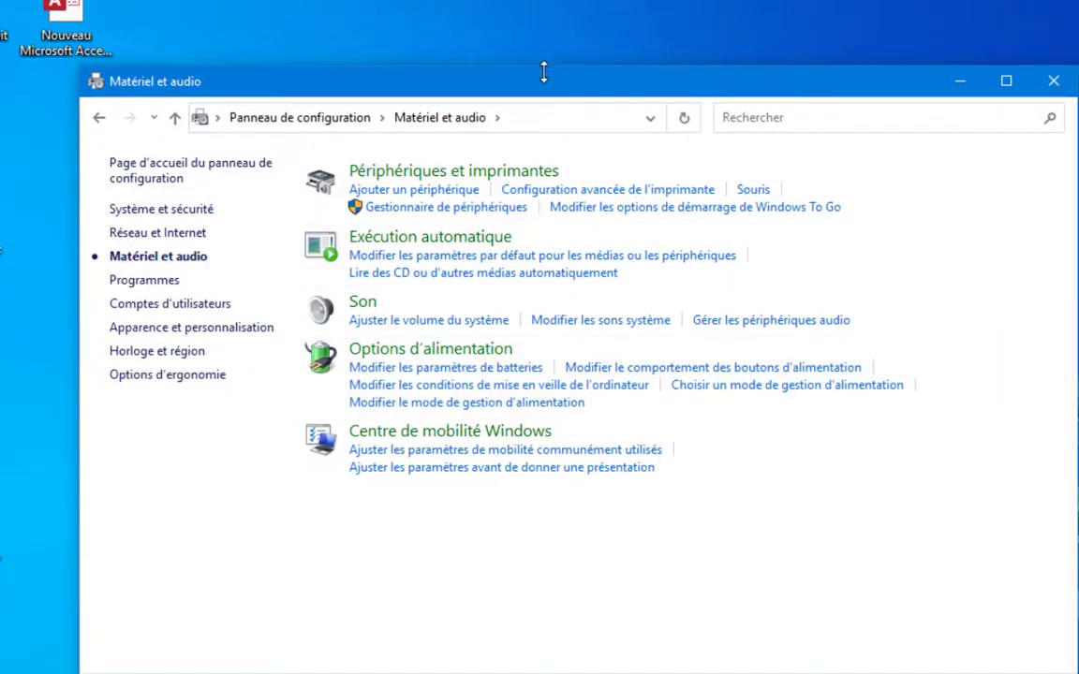
drag(552, 92, 553, 134)
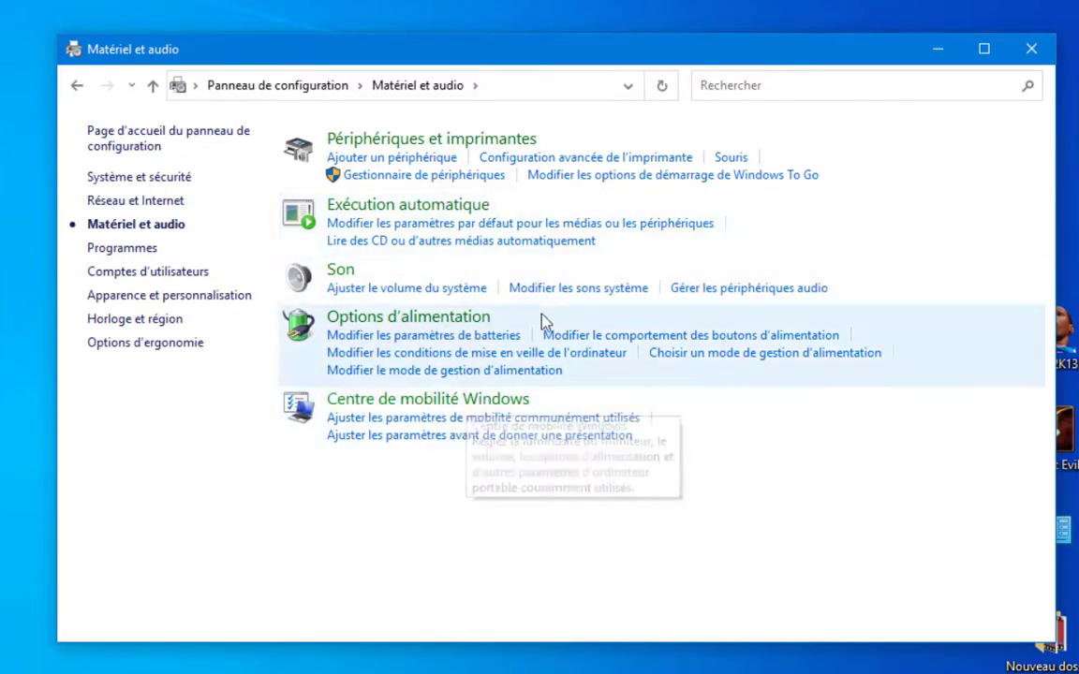
click(391, 321)
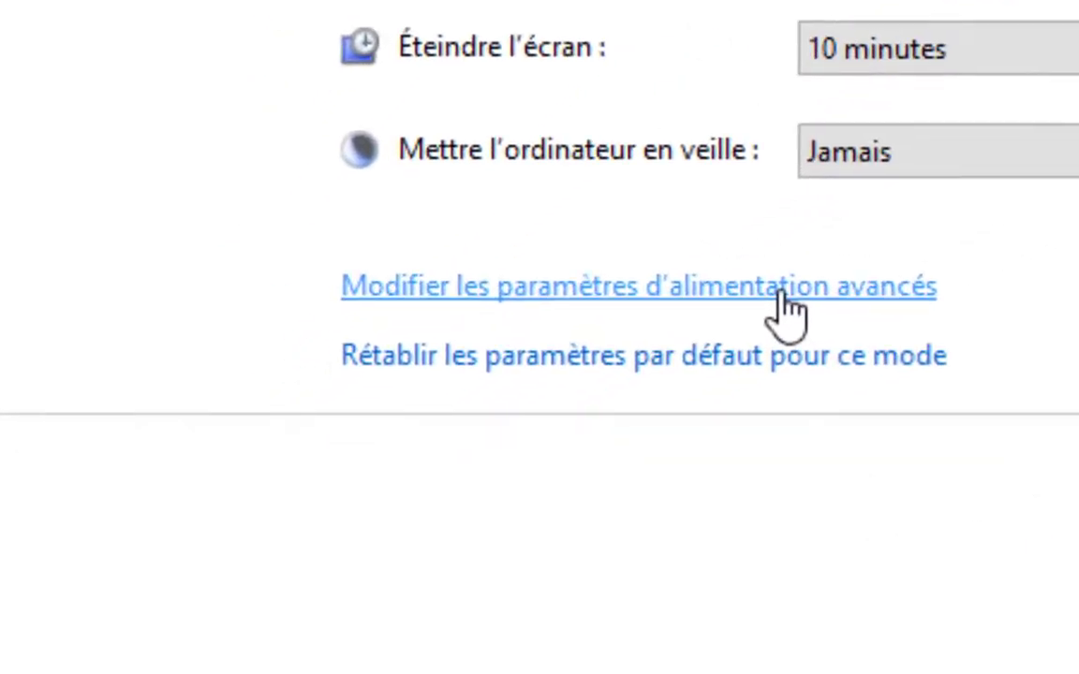
Open the advanced settings of the Performances élevées plan and expand État minimal du processeur under Gestion de l'alimentation du processeur.
click(785, 309)
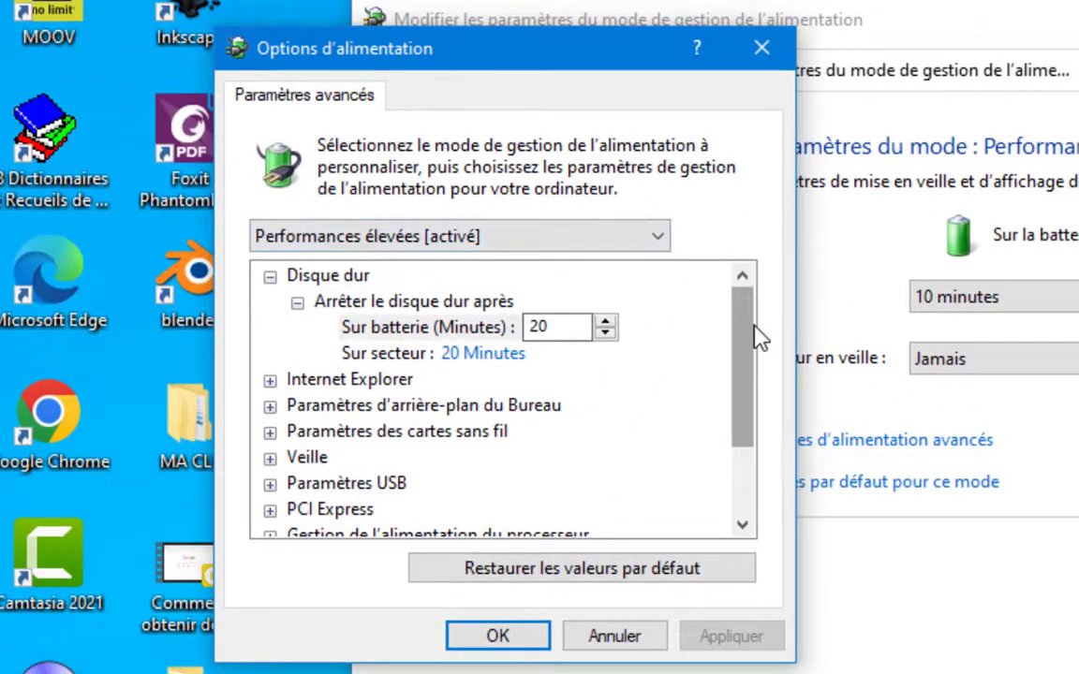
drag(746, 346, 747, 410)
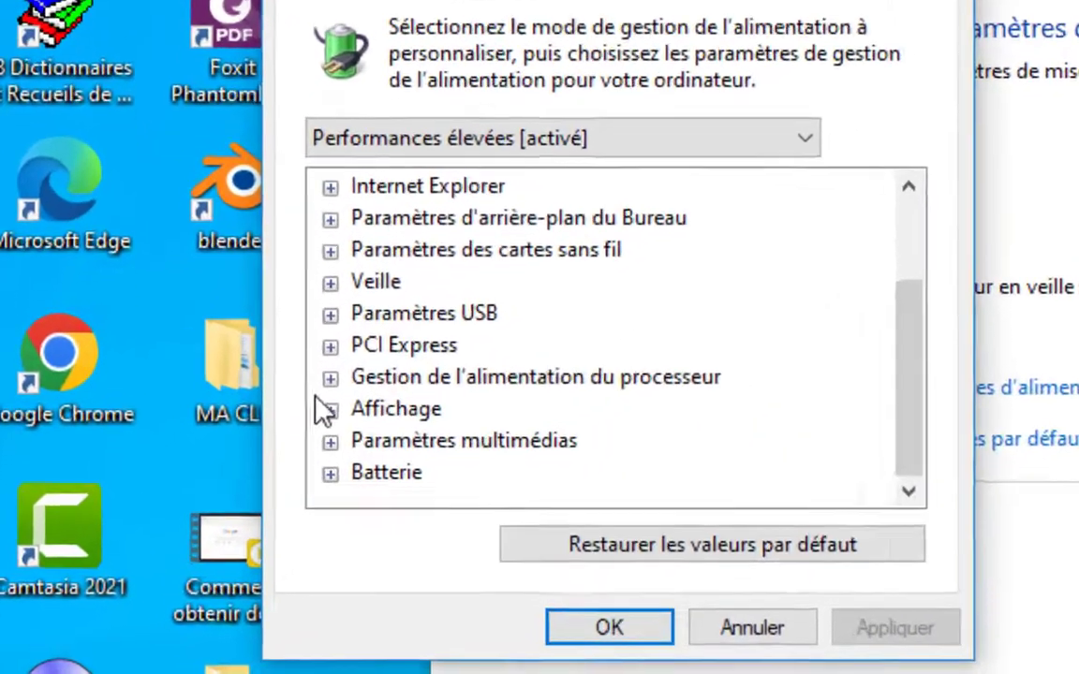
mouse_move(343, 426)
click(377, 336)
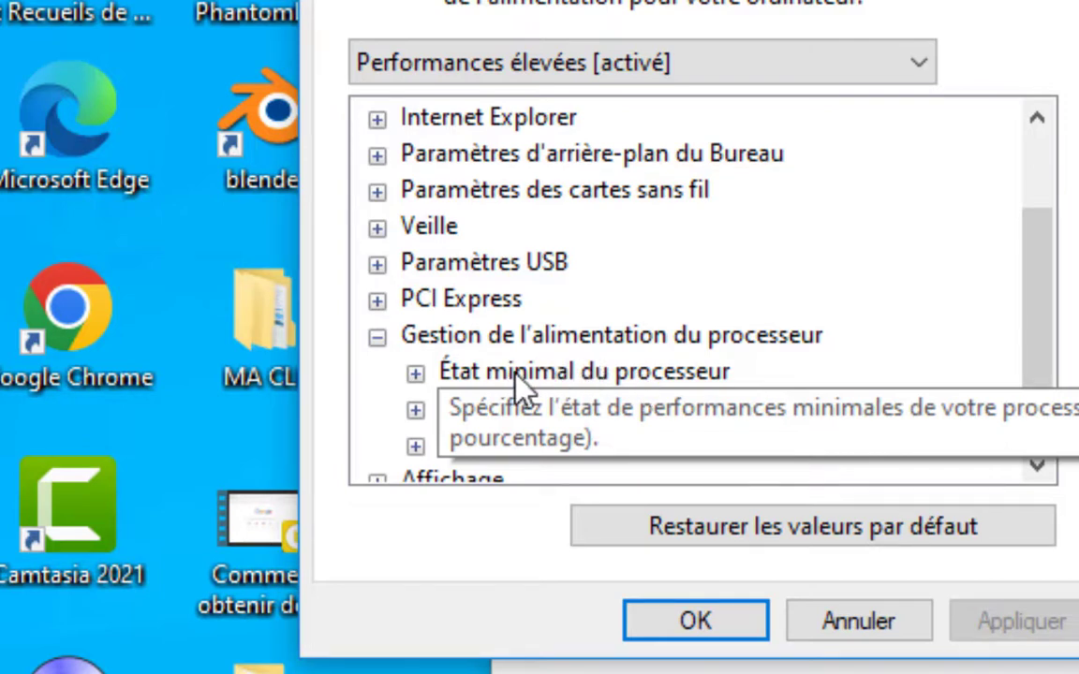
click(415, 373)
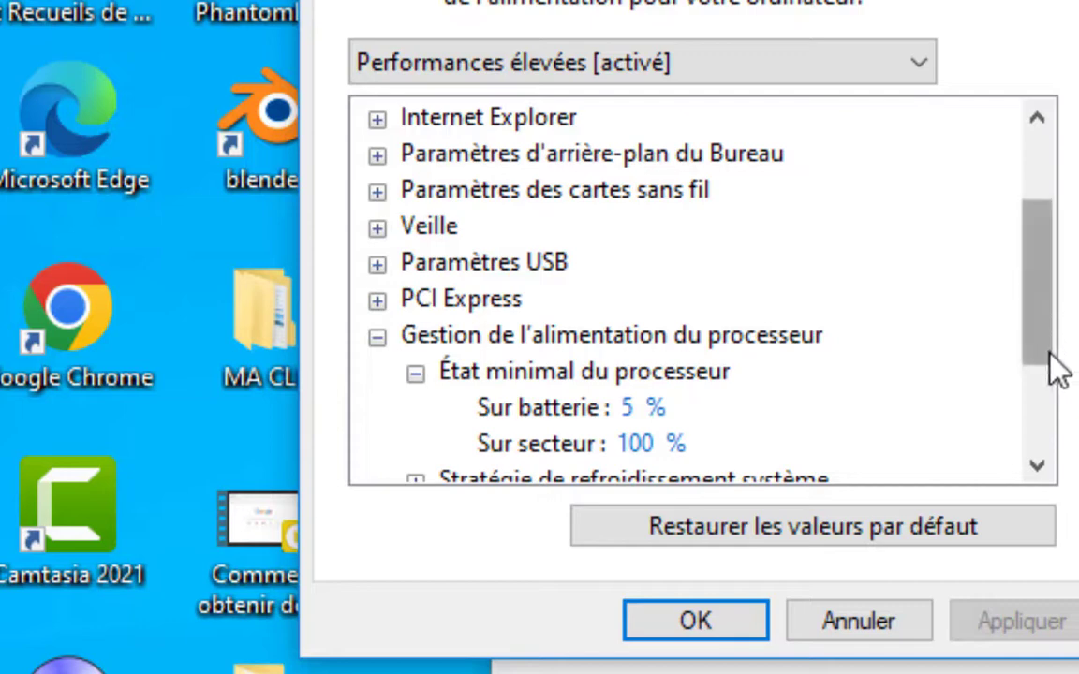
drag(1046, 349, 574, 214)
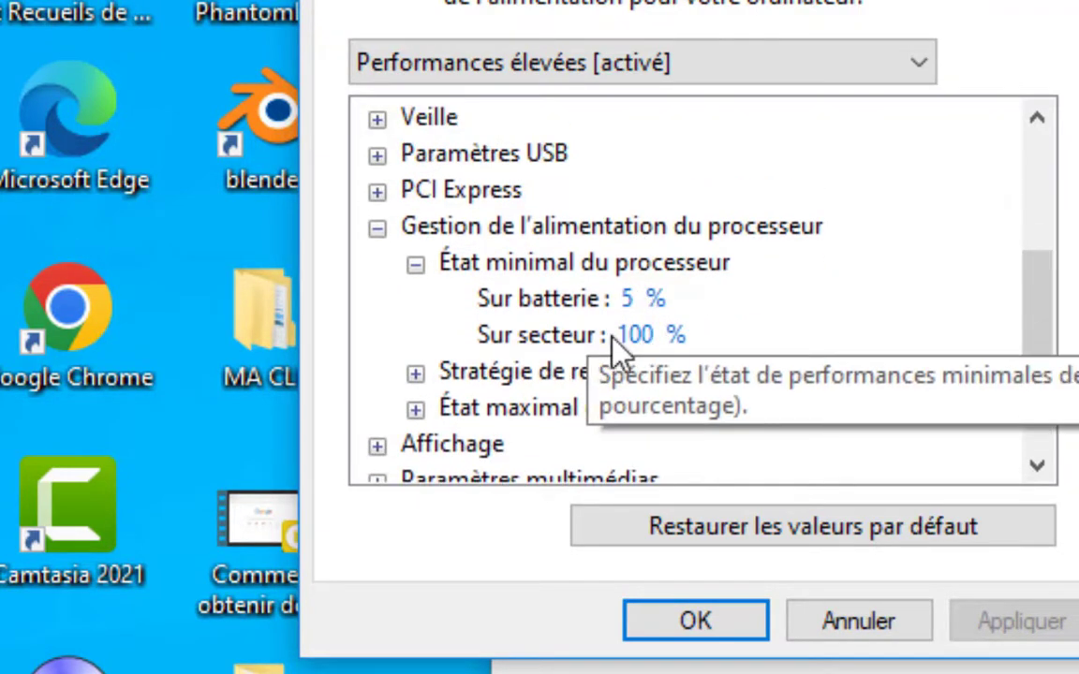
Set the minimum processor state on battery to 100 % and accept the power options.
click(637, 299)
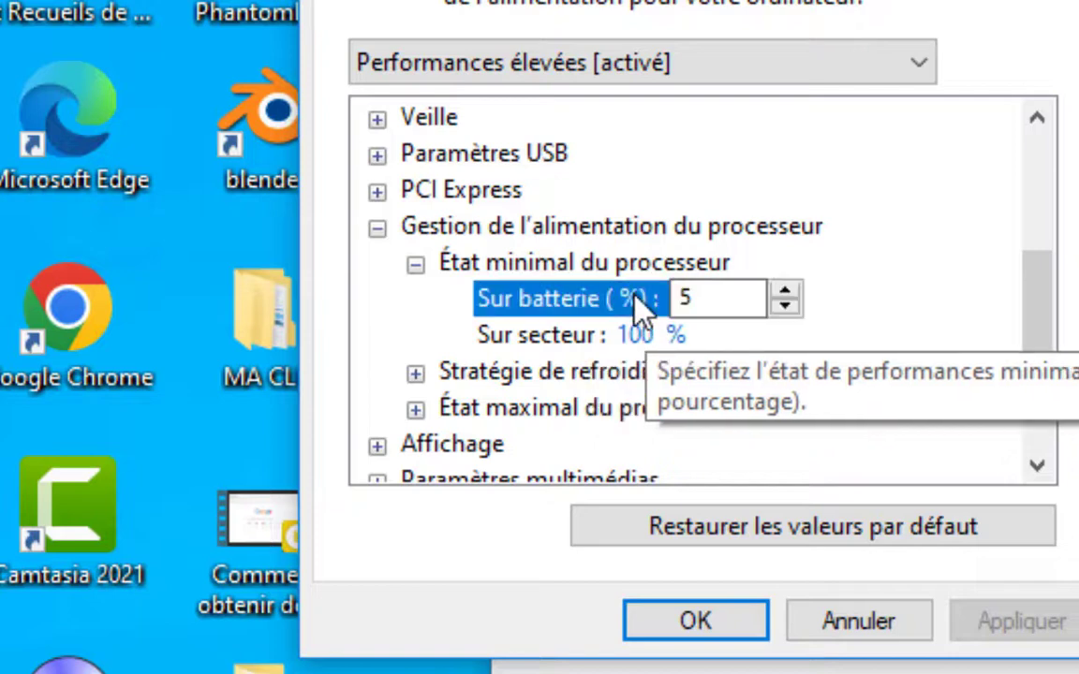
click(785, 291)
double_click(784, 292)
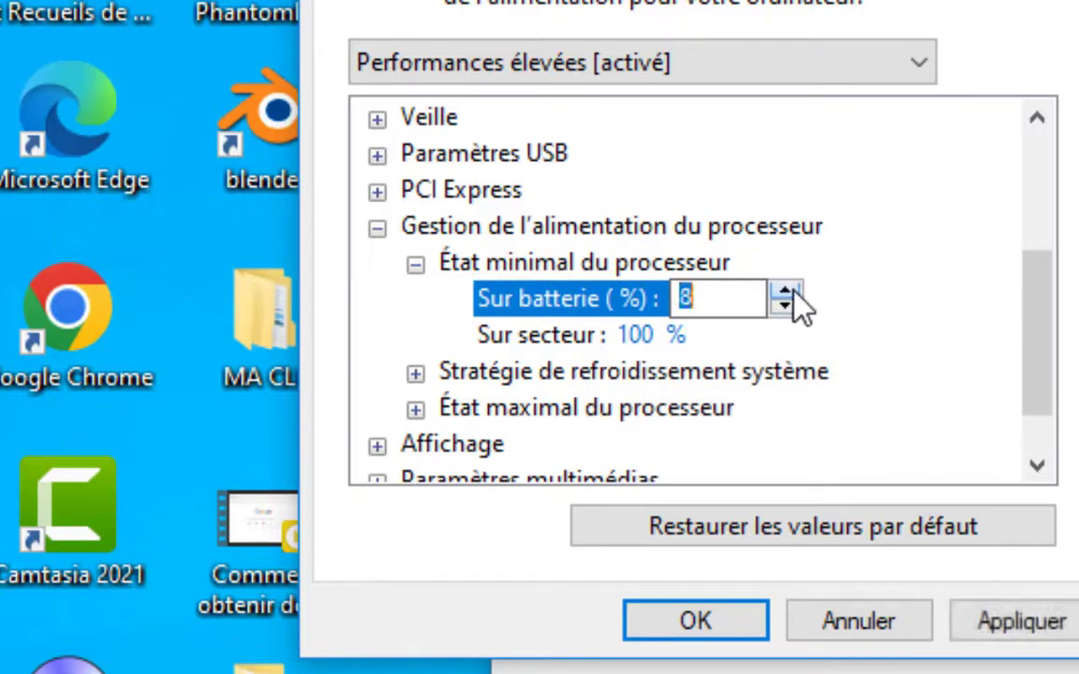
click(734, 295)
drag(734, 295, 672, 298)
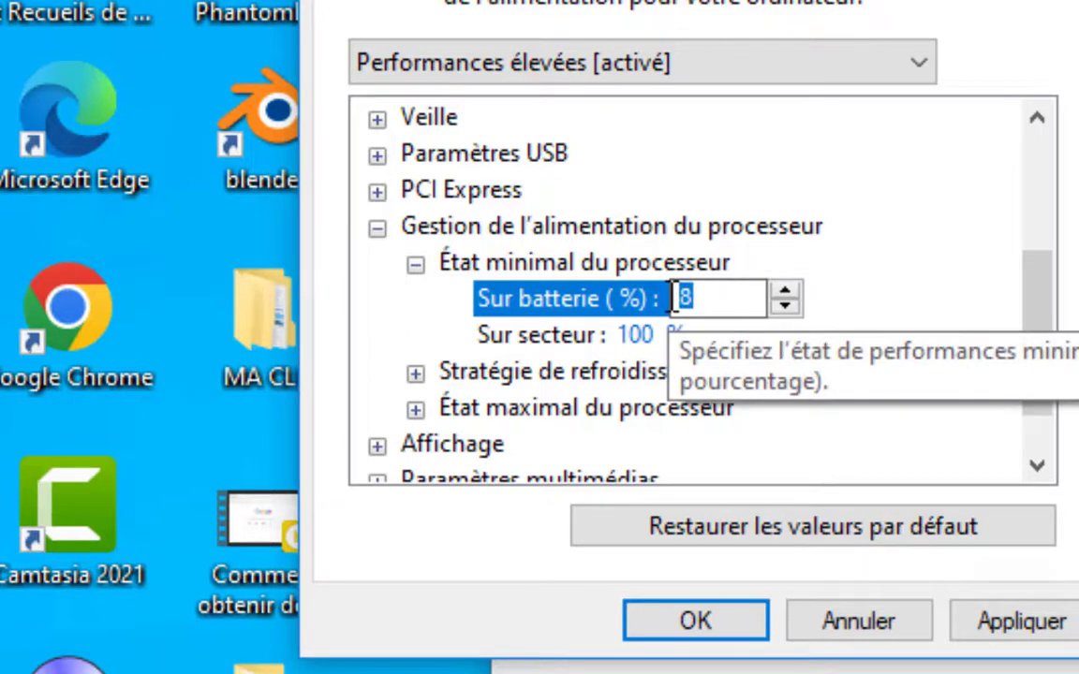
text(100)
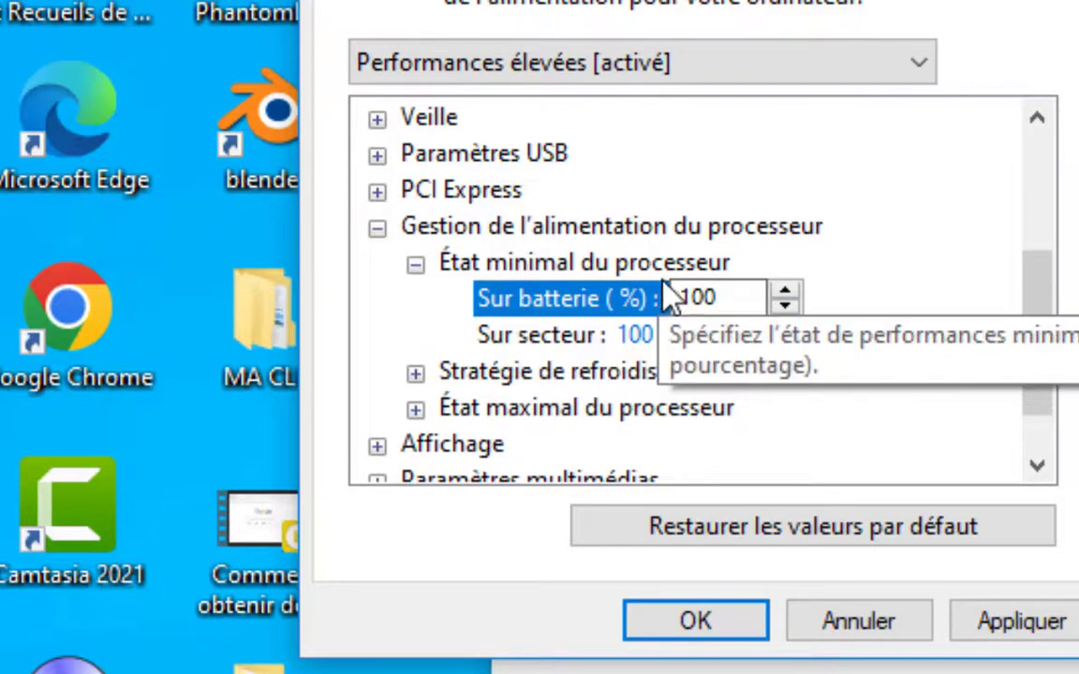
click(417, 274)
click(418, 274)
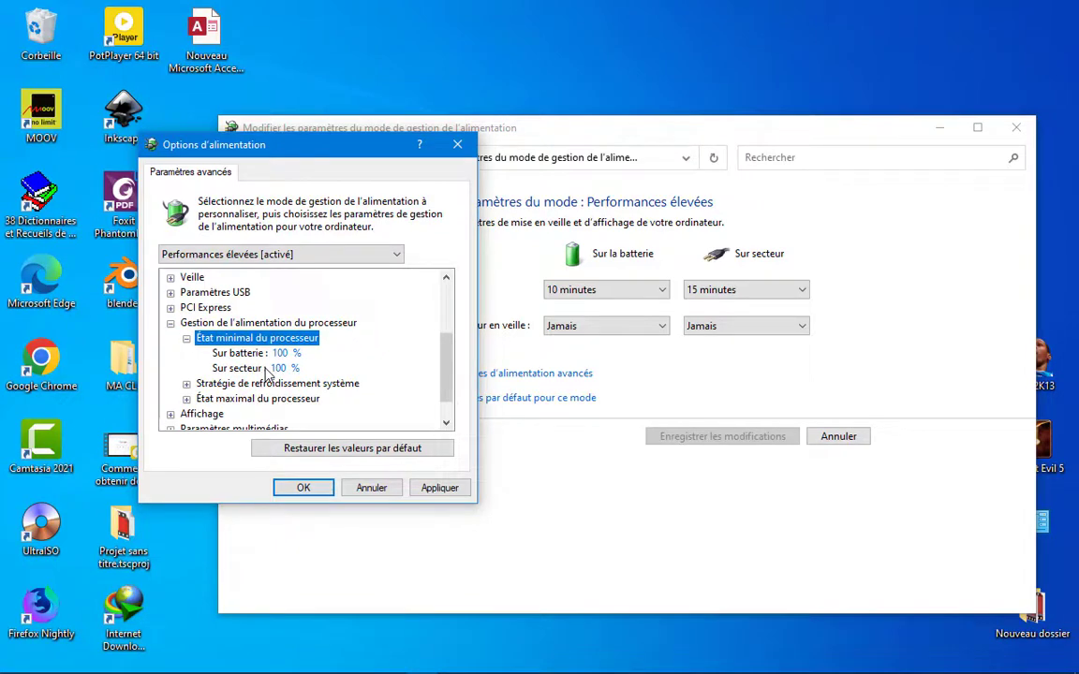
click(305, 489)
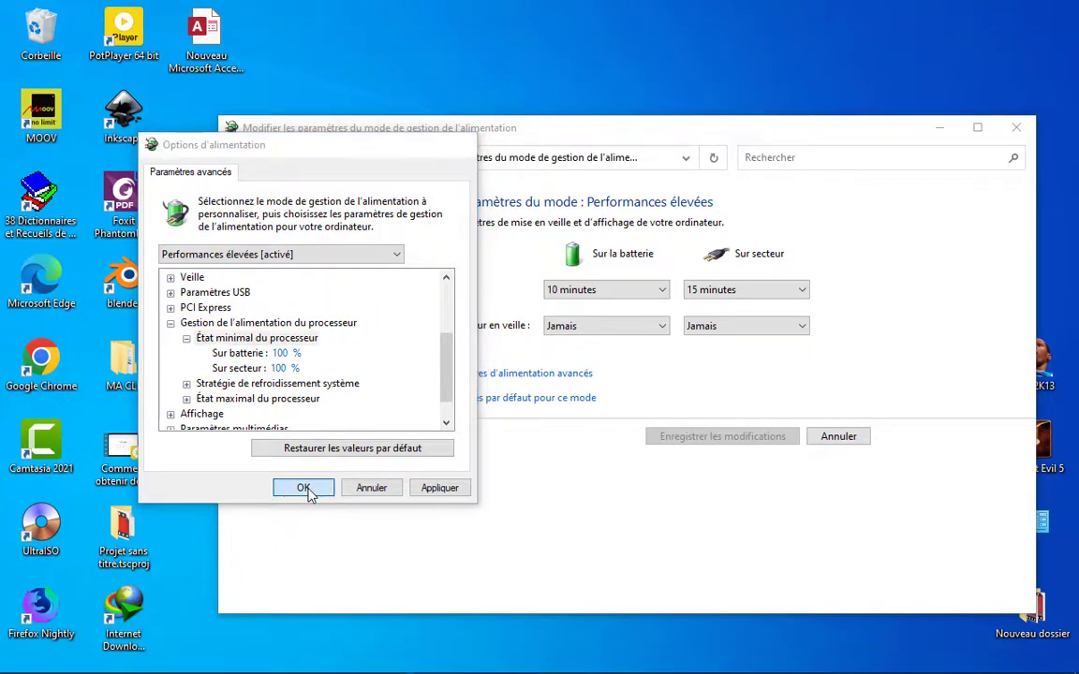